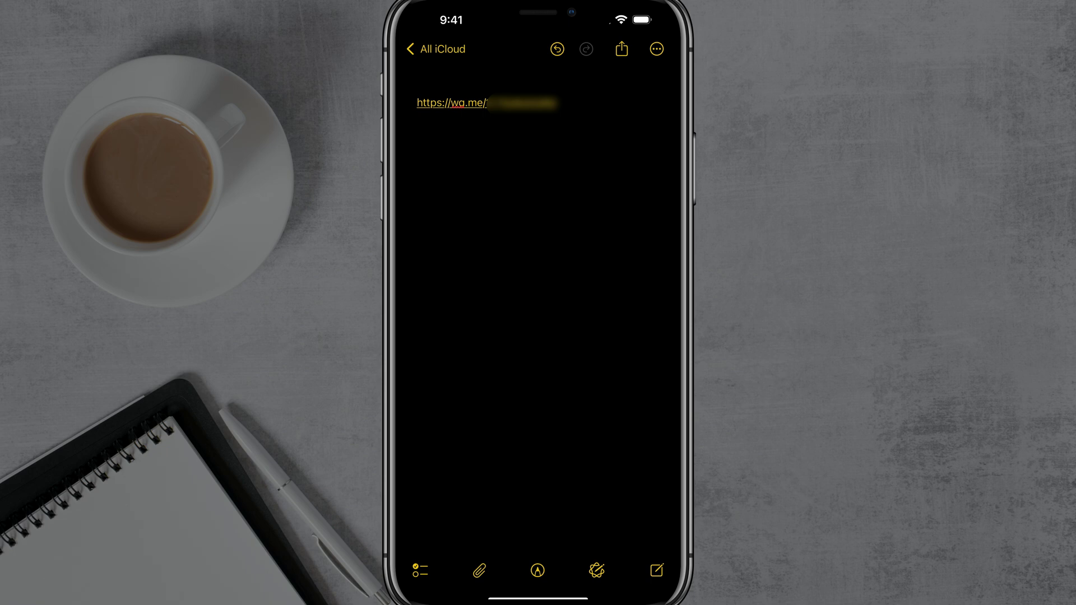
pyautogui.click(452, 103)
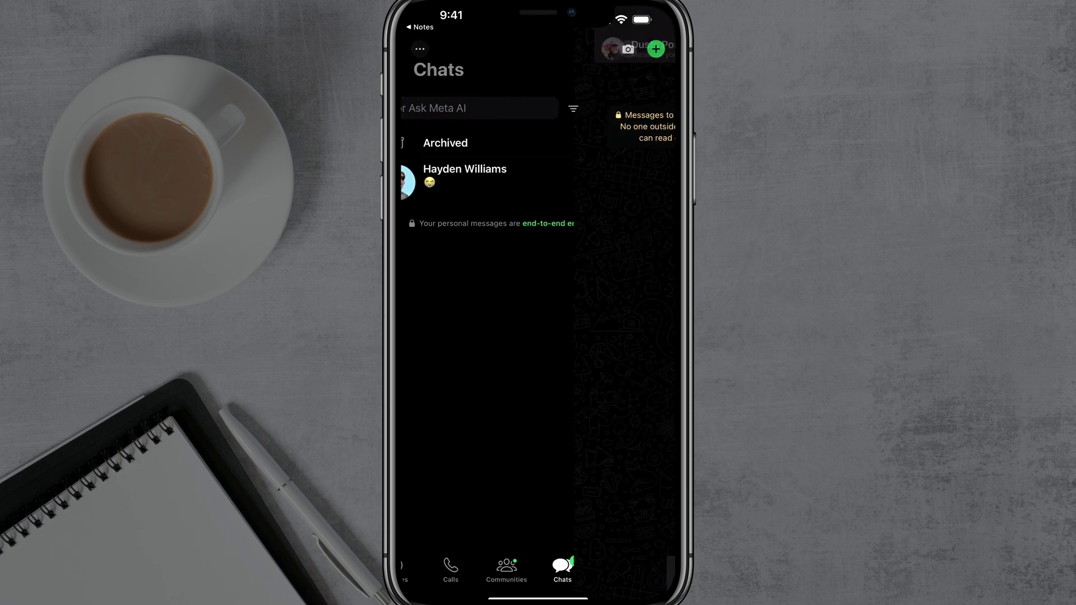